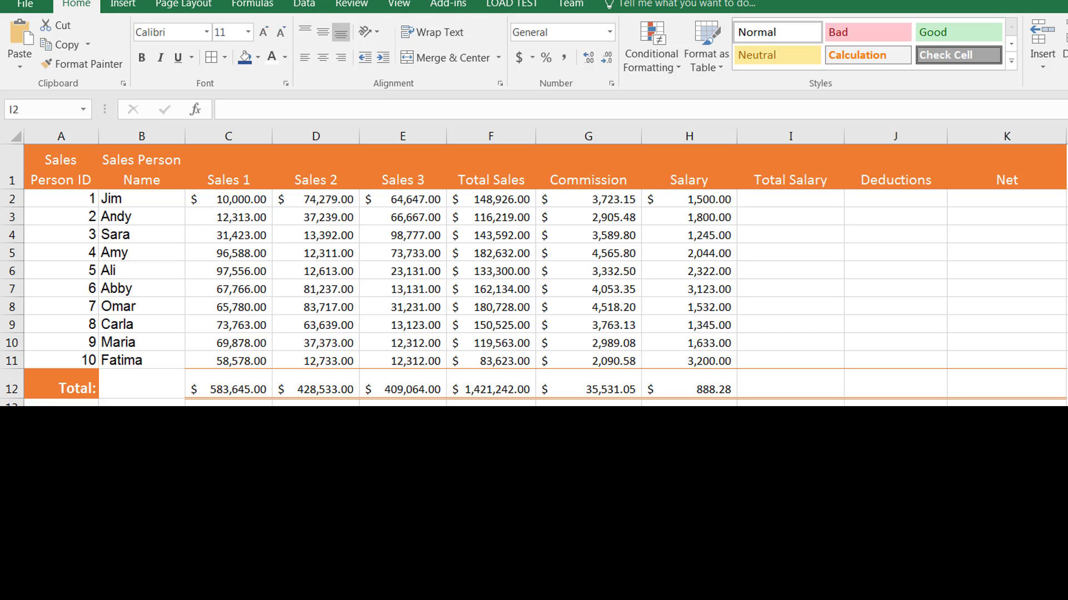
# Try the formula =G2+H2 for the first Total Salary in I2 and clear the cell again.
pyautogui.click(812, 198)
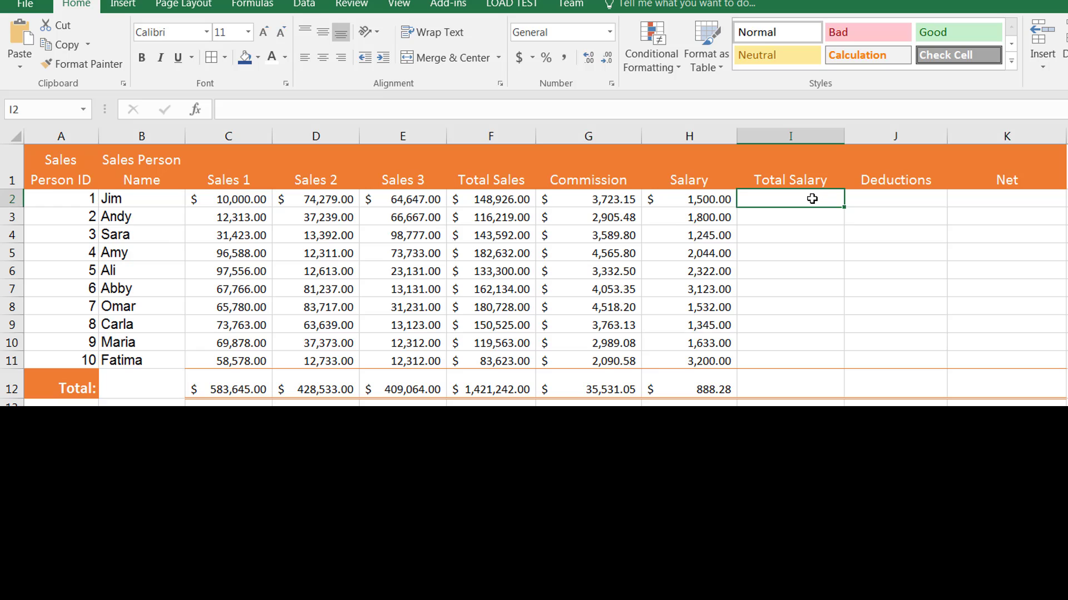
pyautogui.write('=')
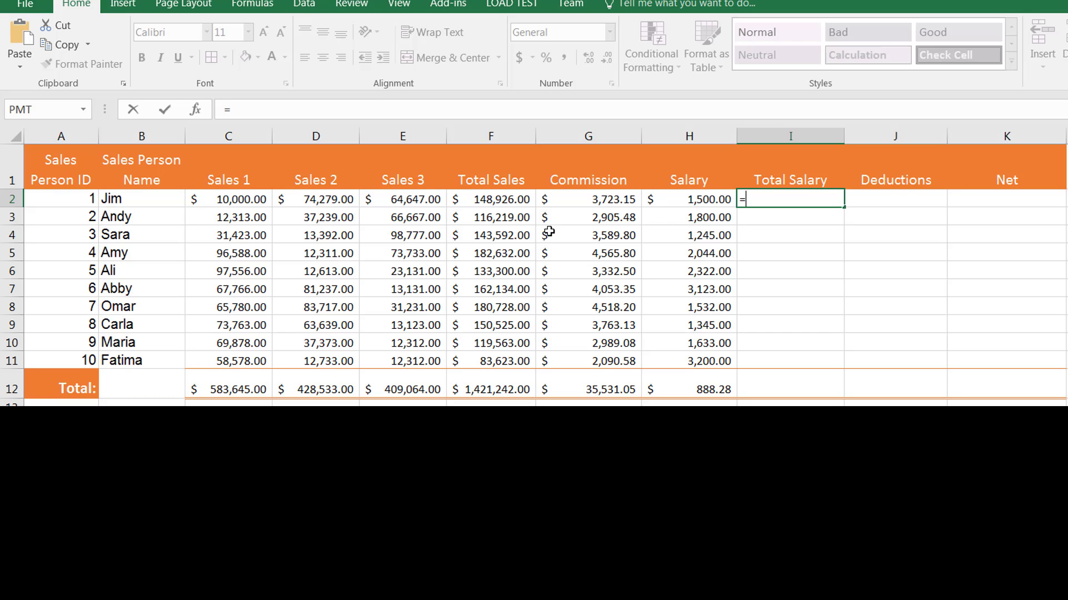
pyautogui.click(590, 201)
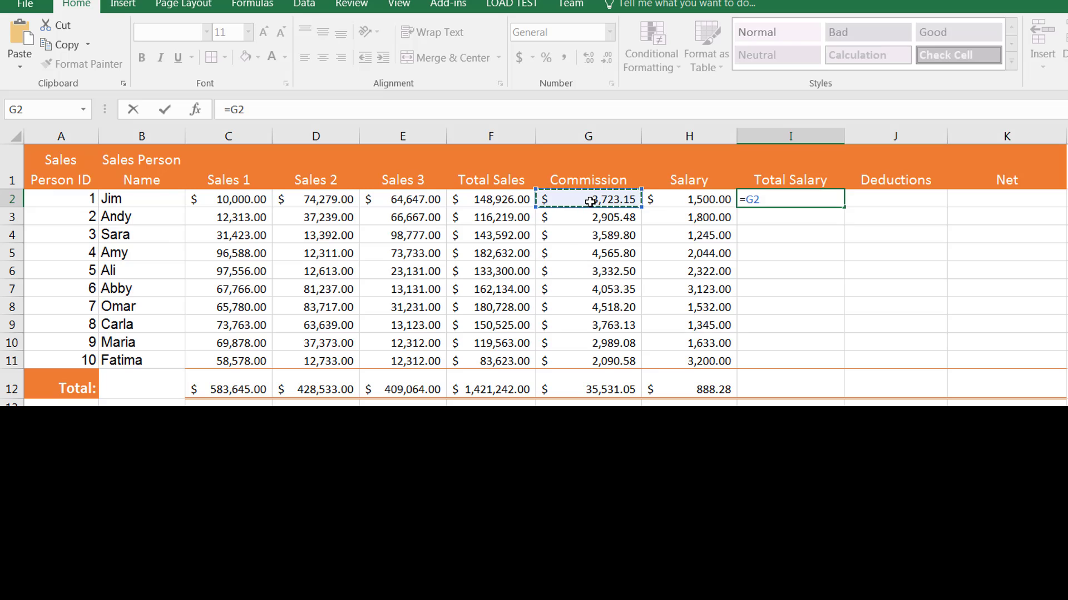
pyautogui.write('+')
pyautogui.click(681, 198)
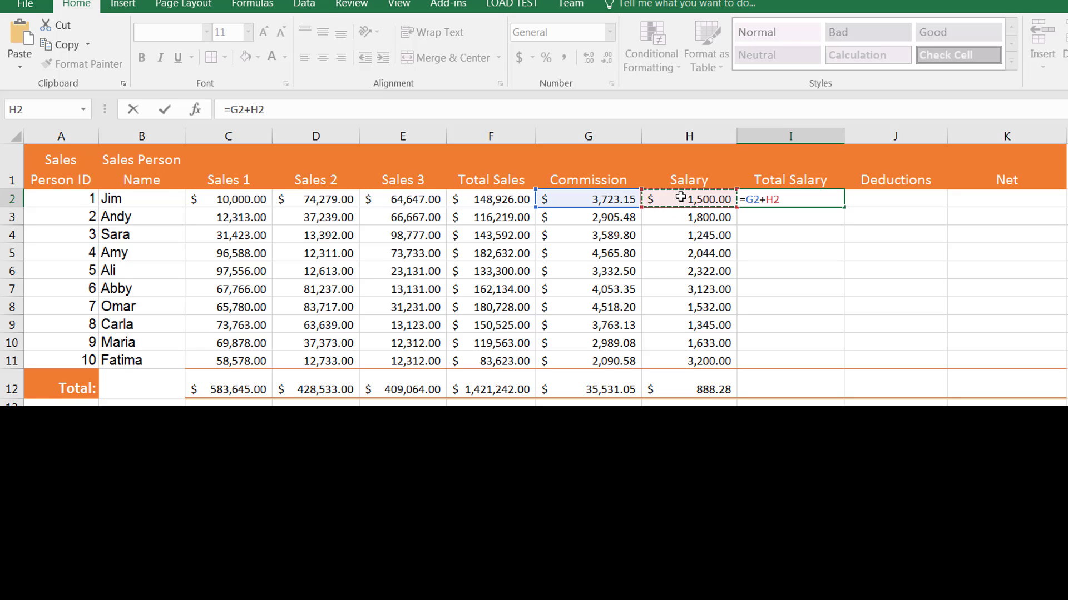
pyautogui.press('Return')
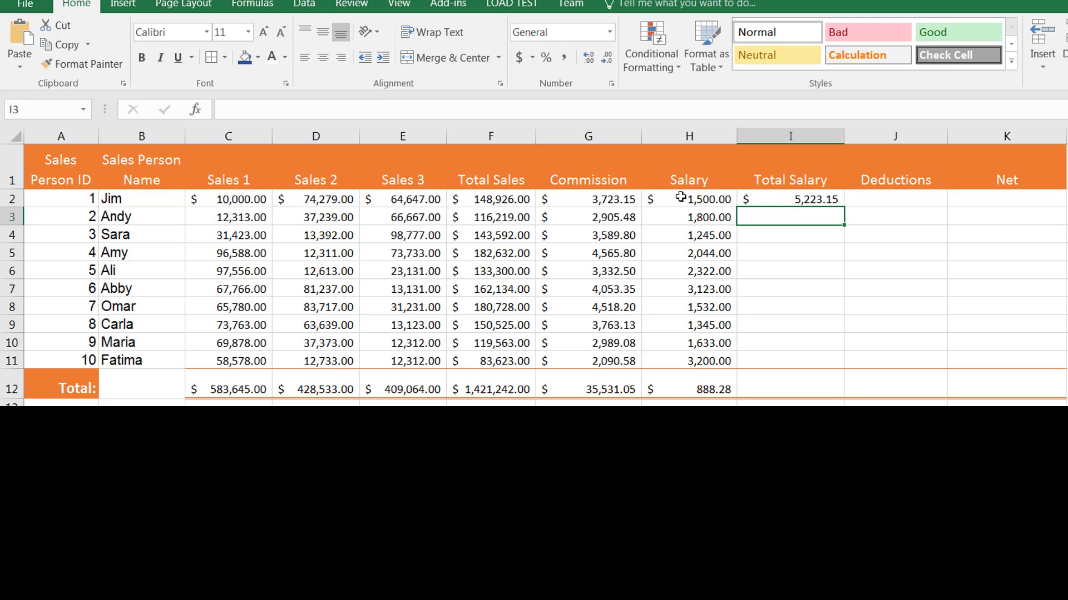
pyautogui.press('Up')
pyautogui.press('Delete')
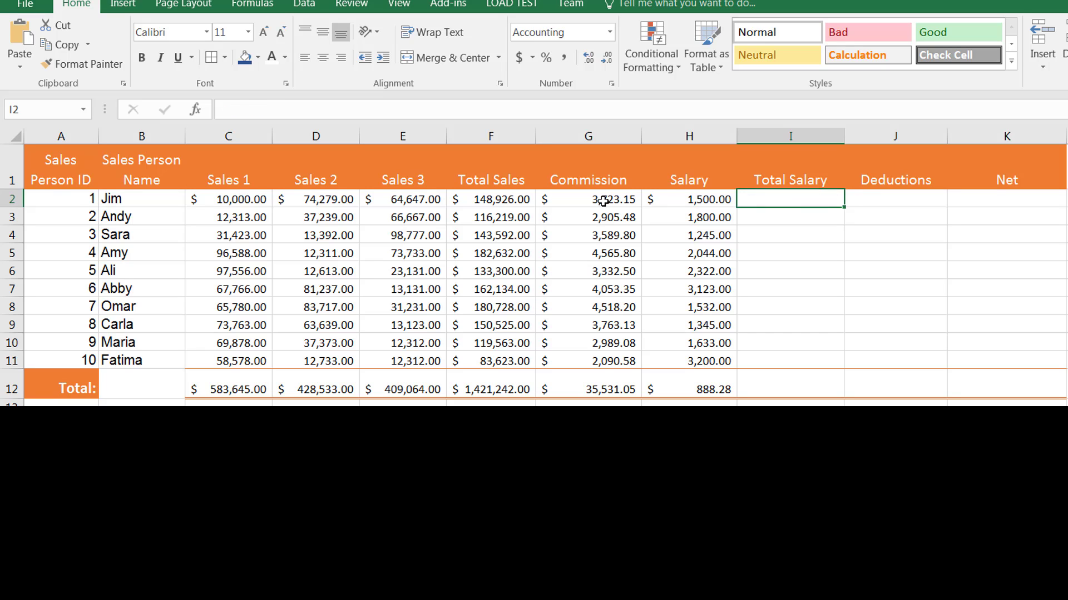
# Total G2:H2 into I2 with AutoSum and fill the formula down the Total Salary column to I11.
pyautogui.moveTo(603, 201); pyautogui.dragTo(695, 200)
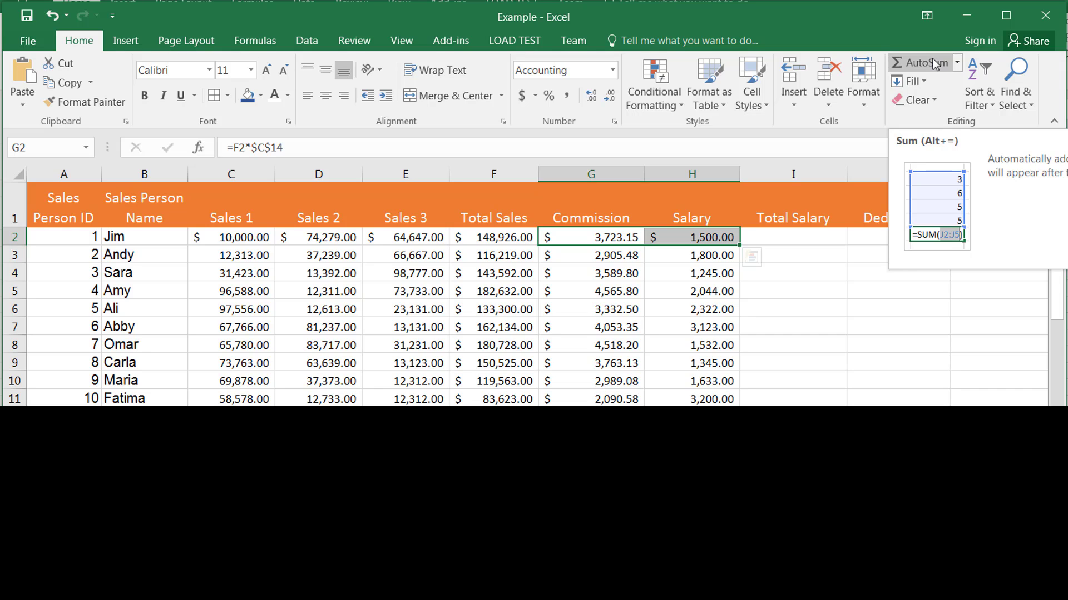
pyautogui.click(934, 62)
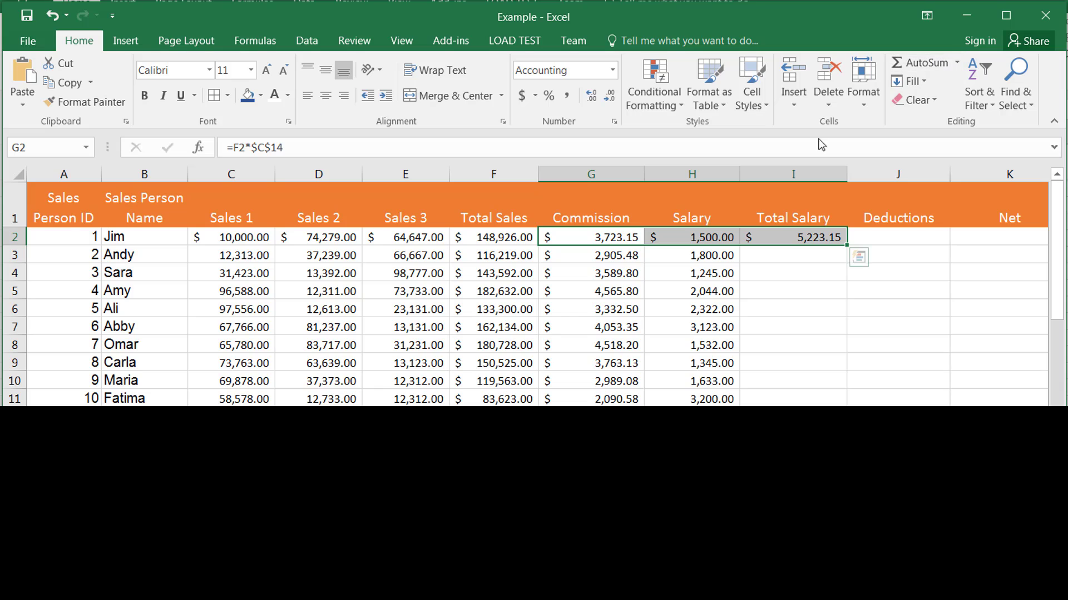
pyautogui.click(807, 238)
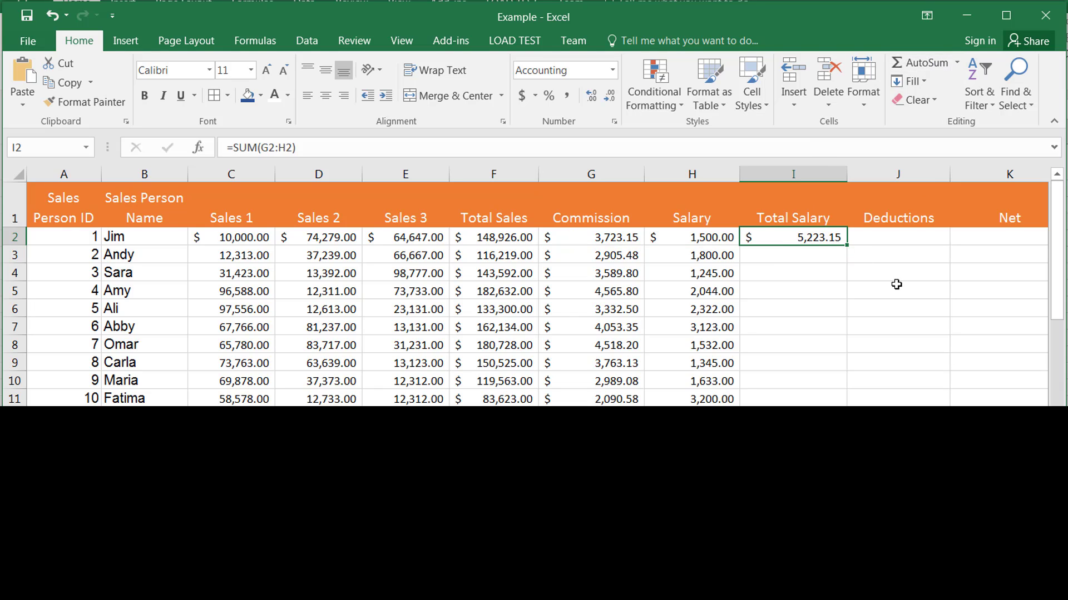
pyautogui.moveTo(846, 245); pyautogui.dragTo(831, 402)
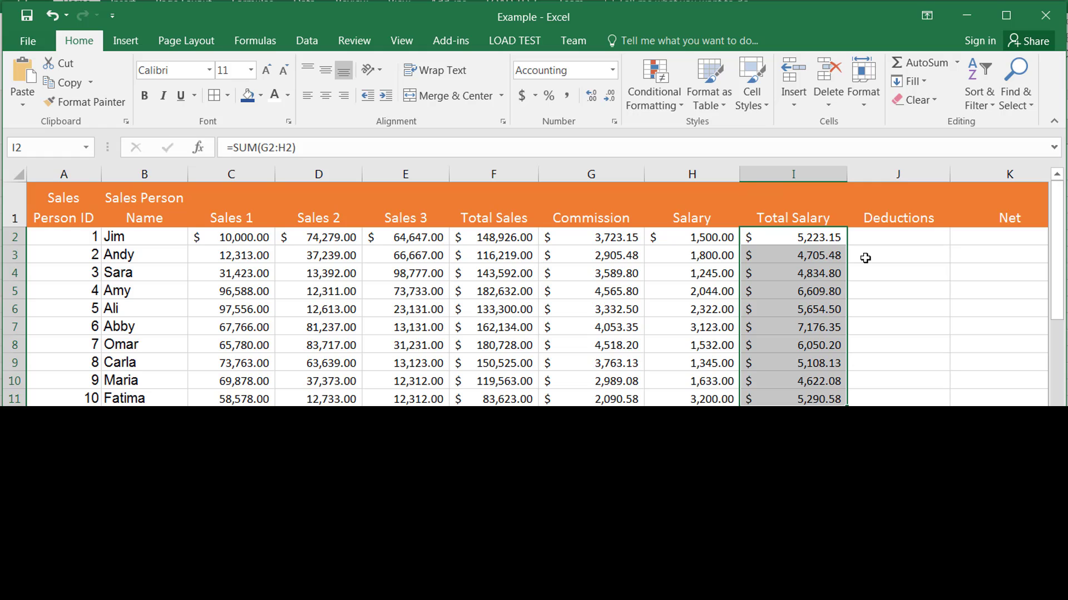
pyautogui.click(1005, 15)
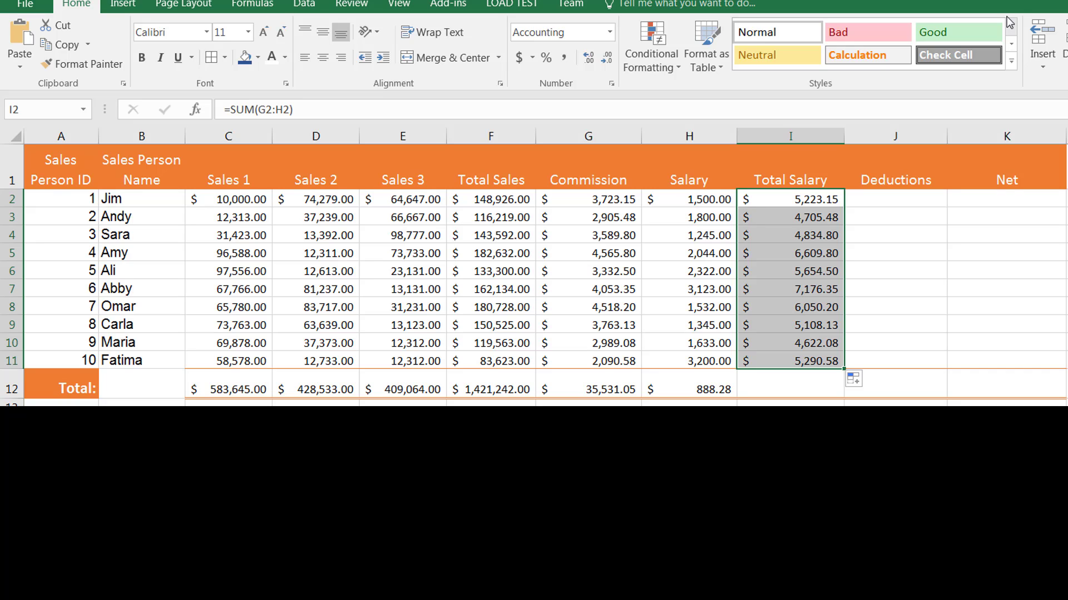
# Enter the formula =I2*.25 in J2 to calculate the first salesperson's deductions.
pyautogui.click(926, 205)
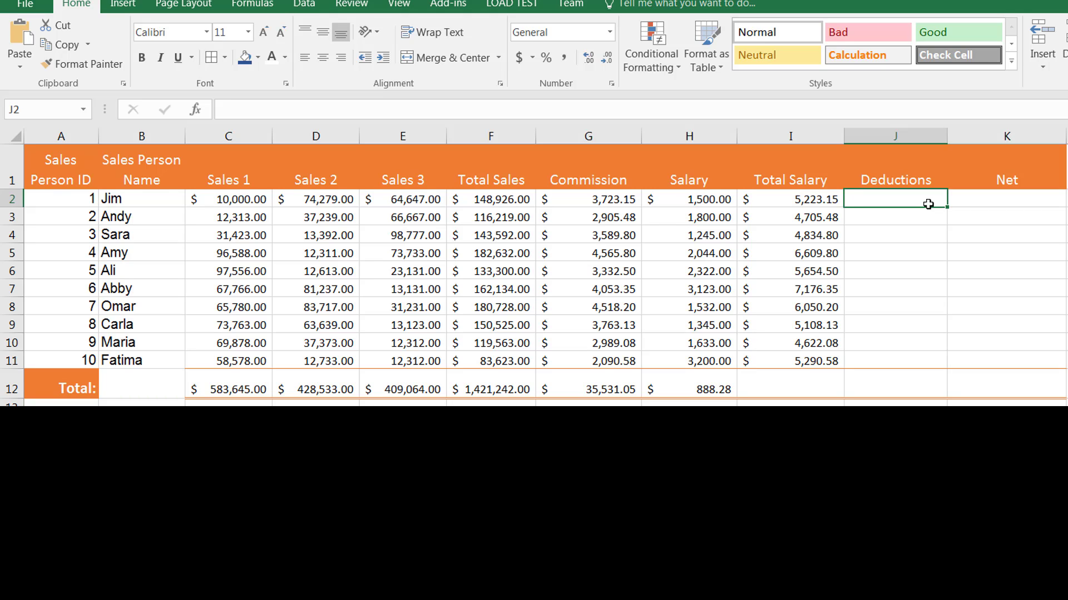
pyautogui.write('=')
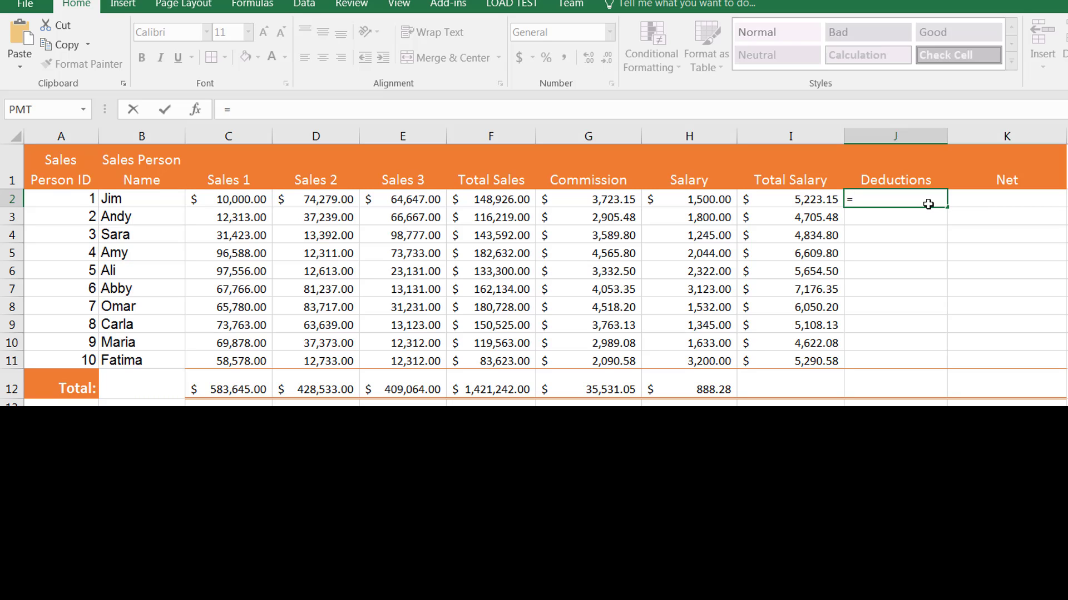
pyautogui.write('i2')
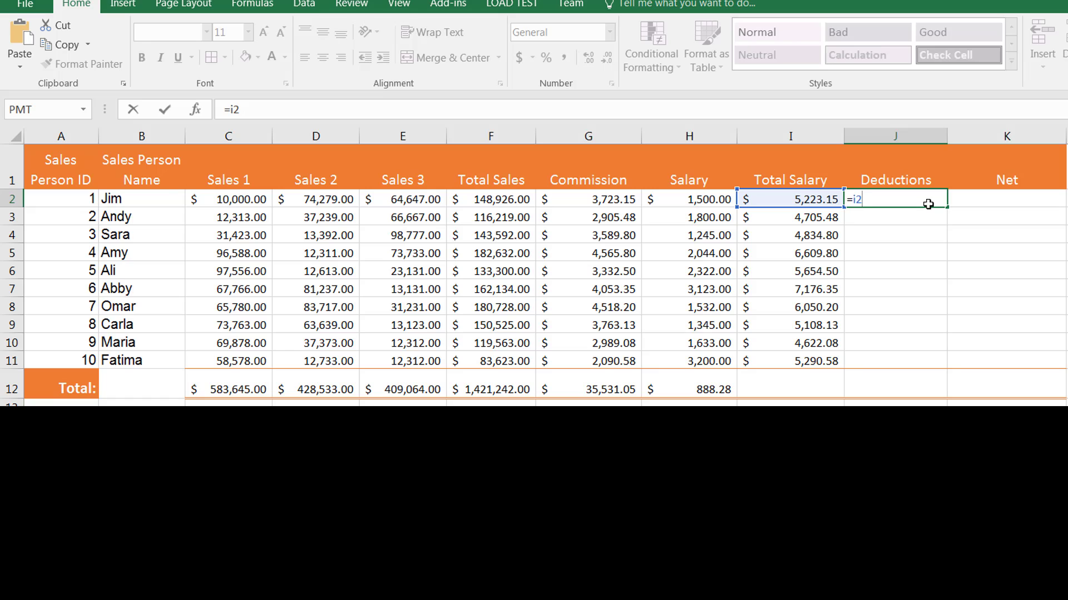
pyautogui.write('*.25')
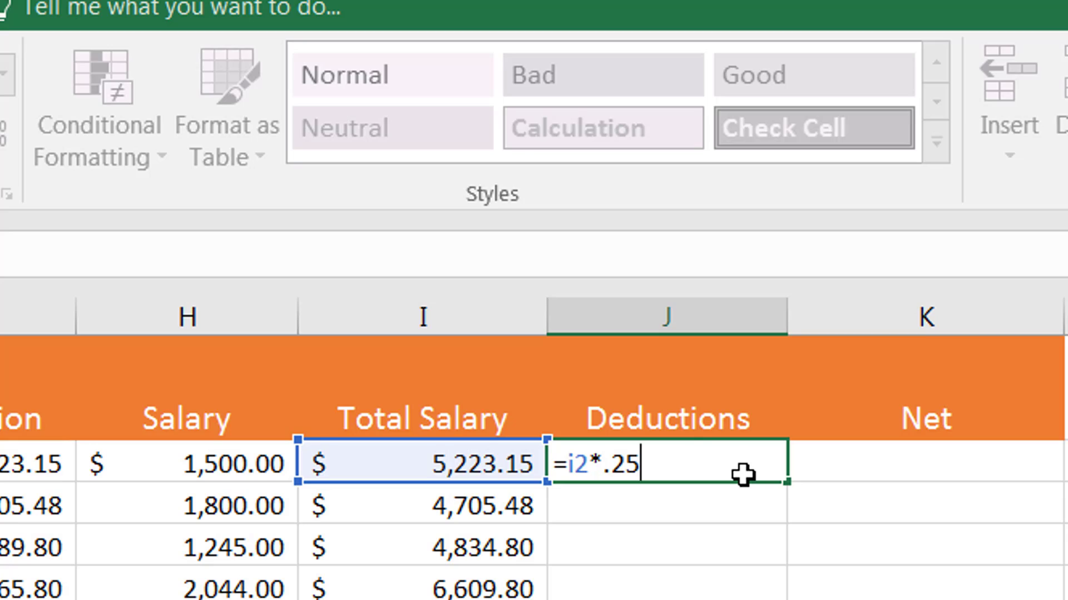
pyautogui.press('Return')
# Fill the deductions formula from J2 down to J11.
pyautogui.click(692, 453)
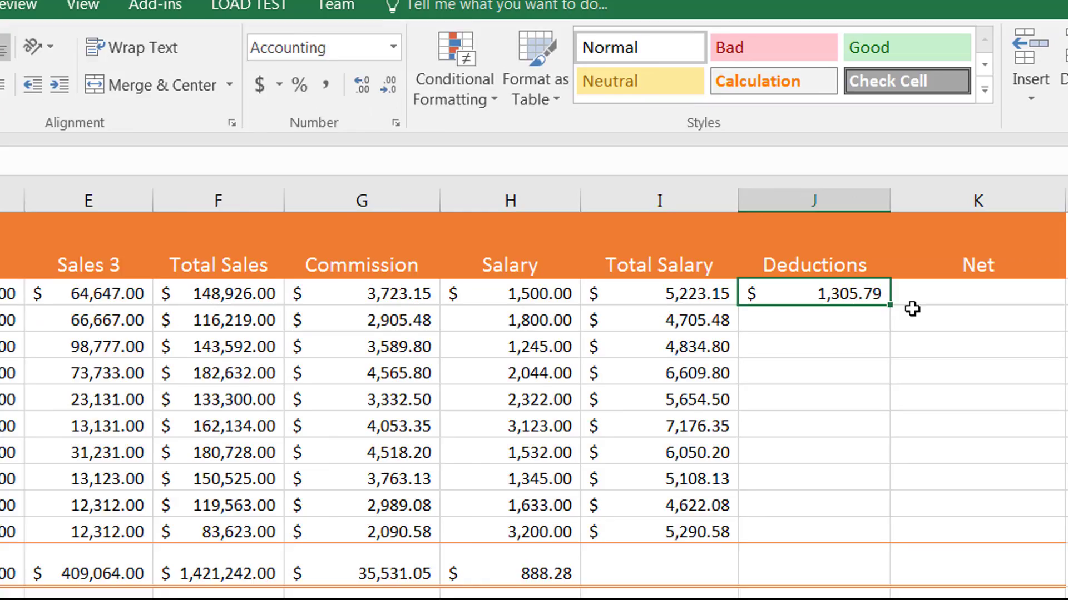
pyautogui.moveTo(889, 305); pyautogui.dragTo(858, 539)
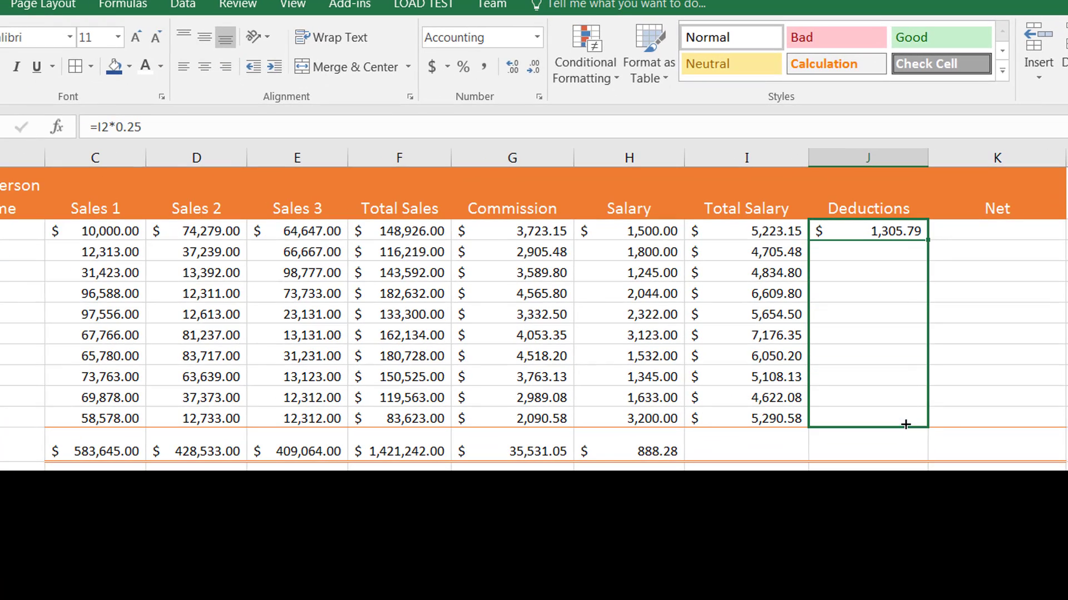
pyautogui.moveTo(906, 425); pyautogui.dragTo(905, 425)
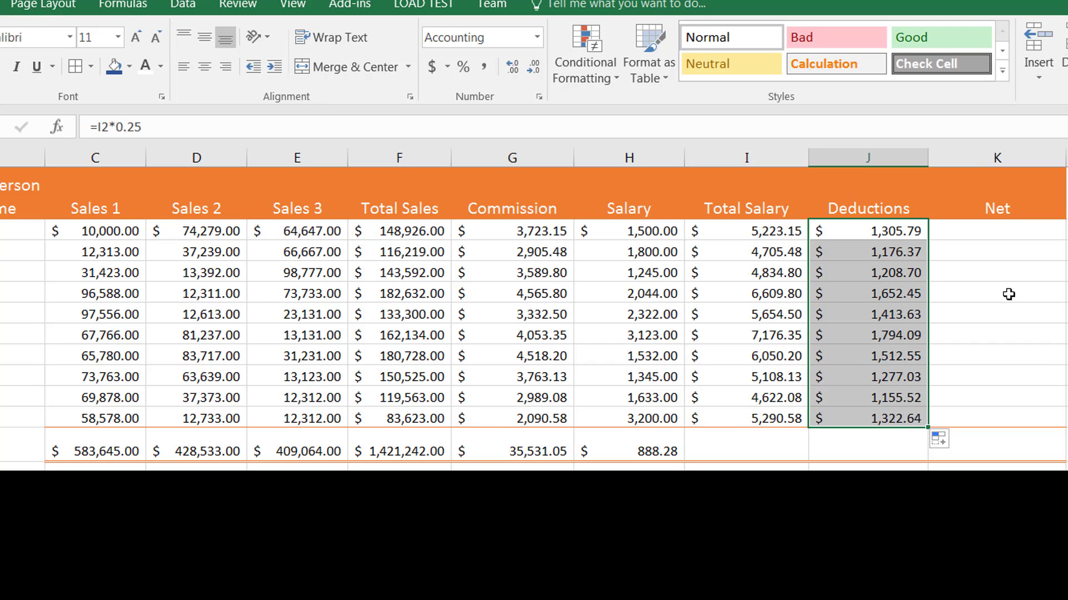
# Calculate the Net amount in K2 with =I2-J2 and fill the formula down to K11.
pyautogui.click(1044, 234)
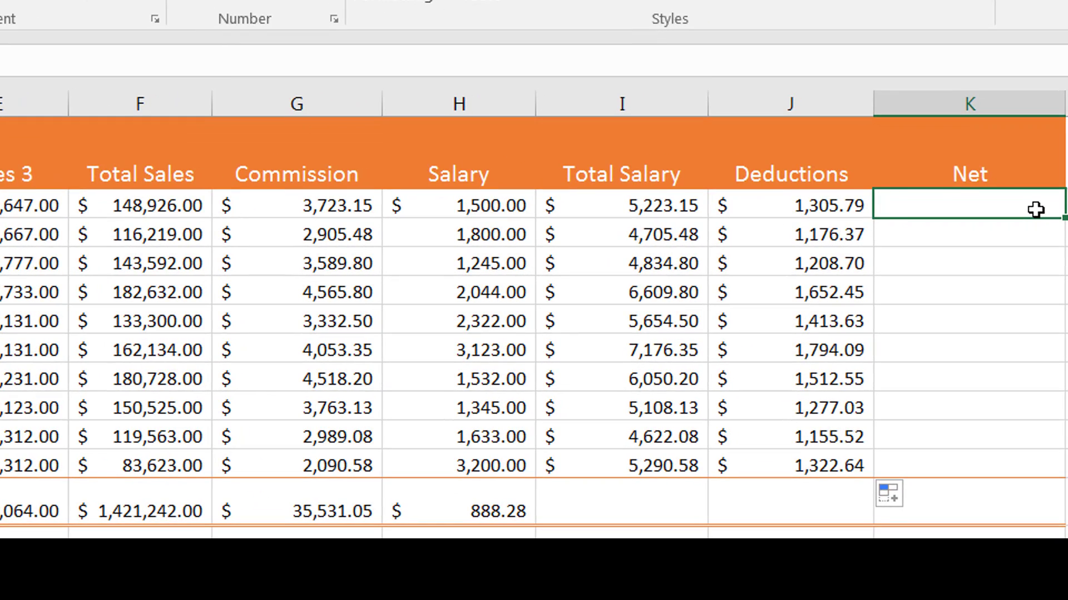
pyautogui.write('=')
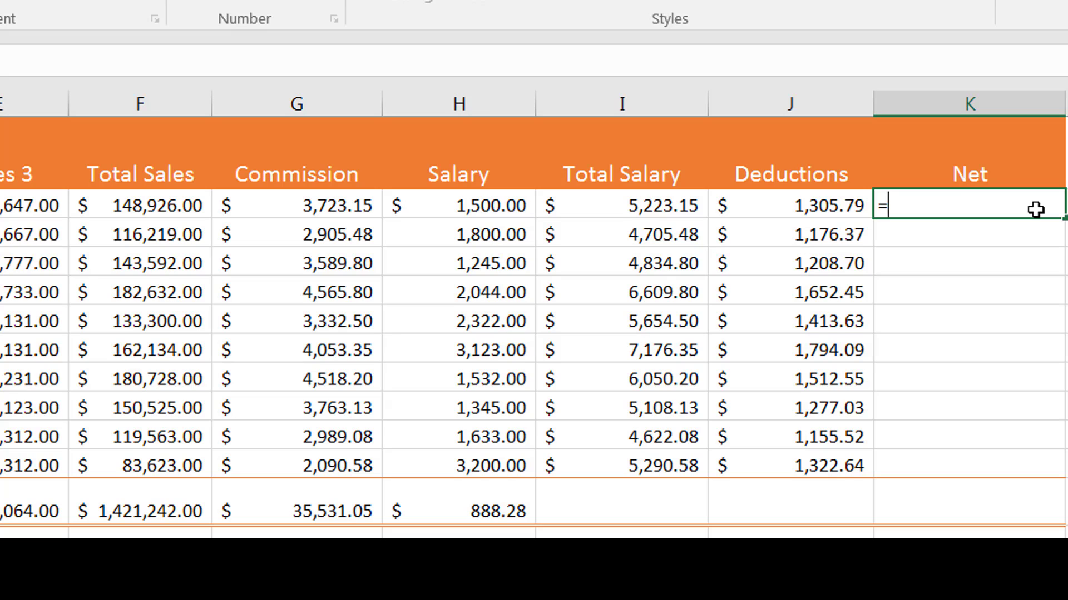
pyautogui.click(669, 205)
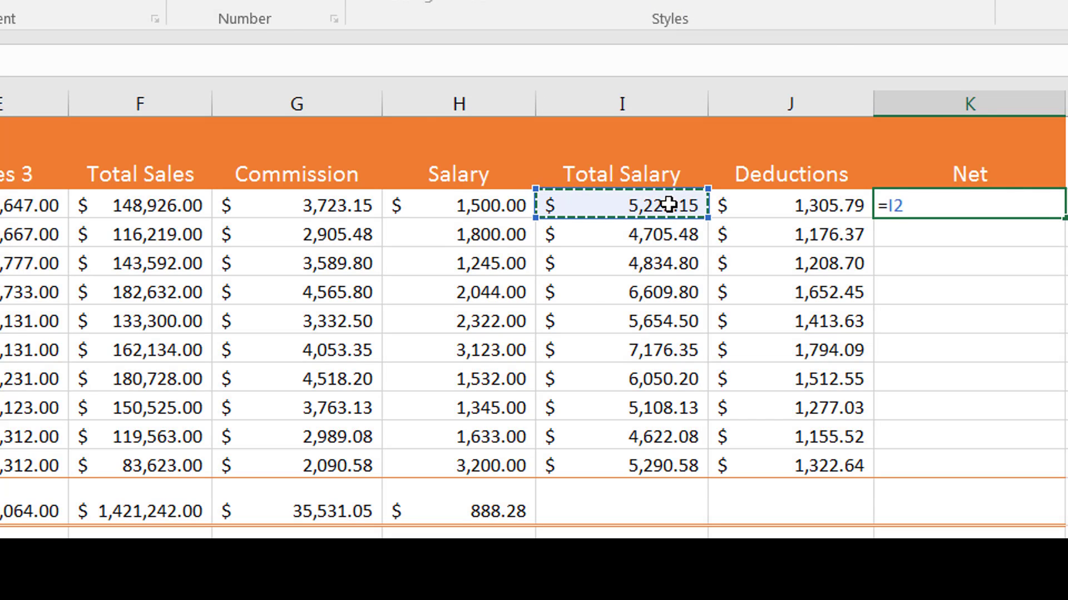
pyautogui.write('-')
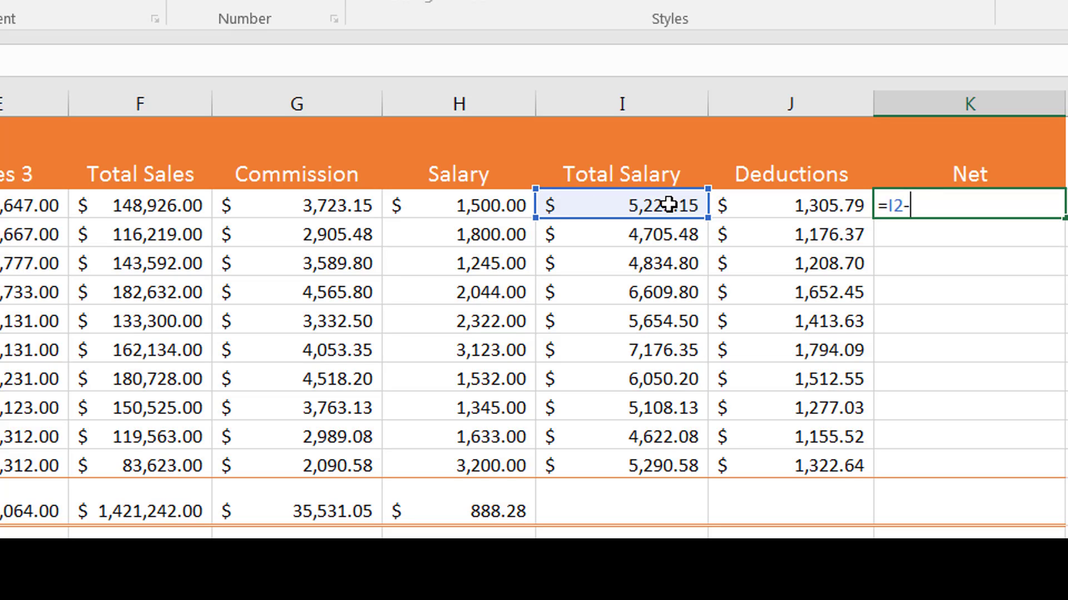
pyautogui.click(828, 212)
pyautogui.press('Return')
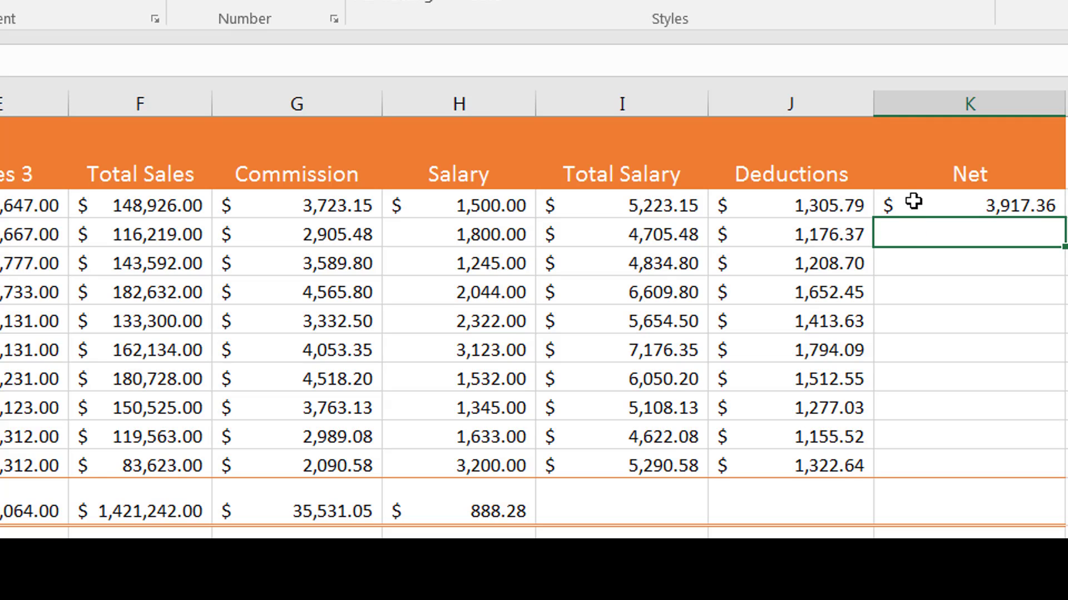
pyautogui.click(914, 201)
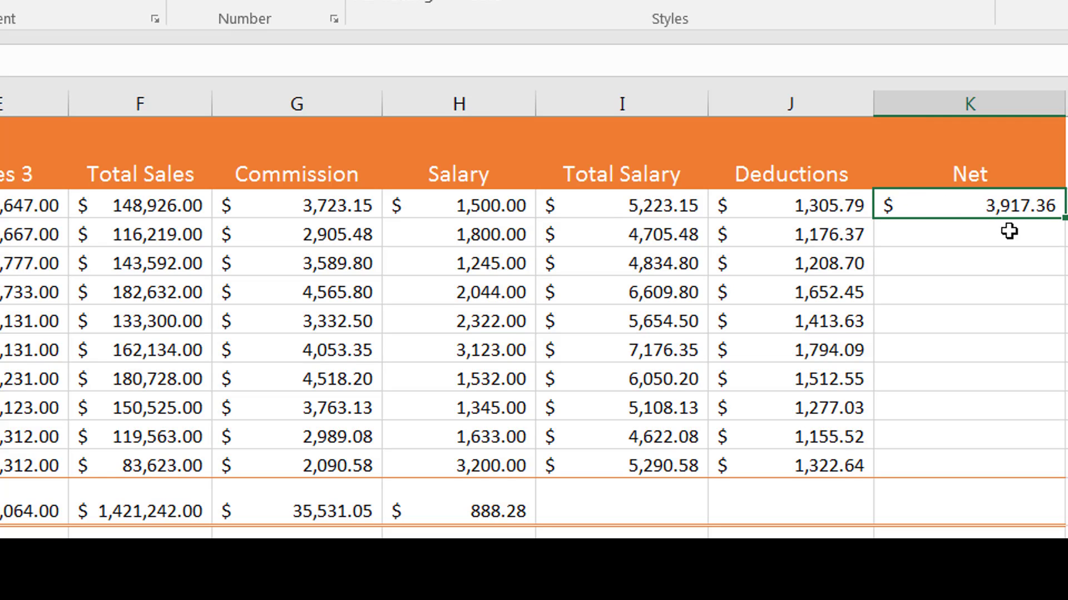
pyautogui.moveTo(1063, 219); pyautogui.dragTo(1025, 484)
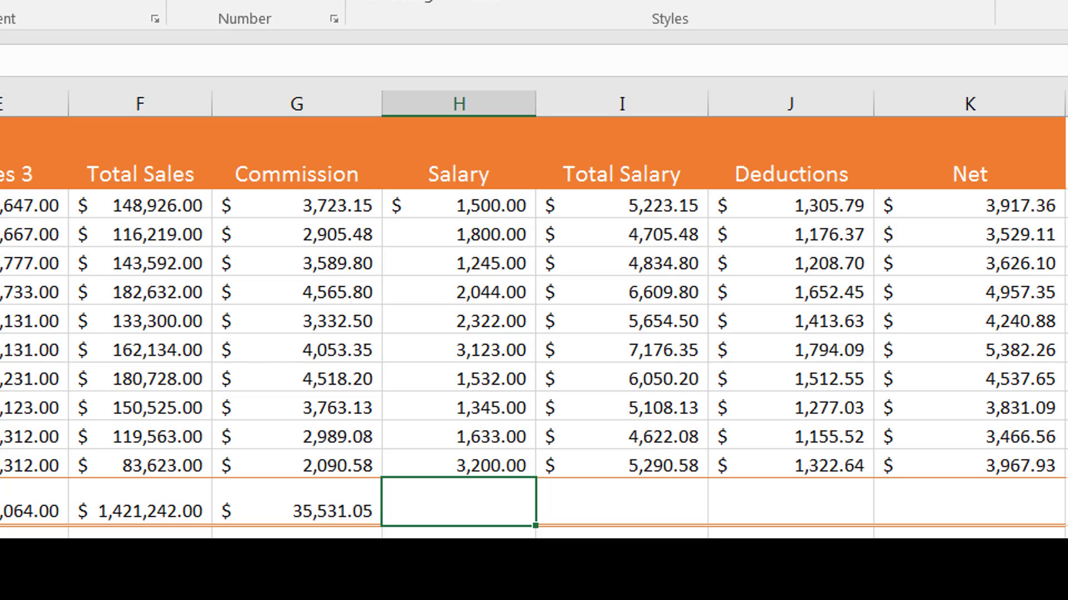
# Sum H2:H11 in the Total row's Salary cell H12 and copy the formula across to K12.
pyautogui.hotkey('alt', '=')
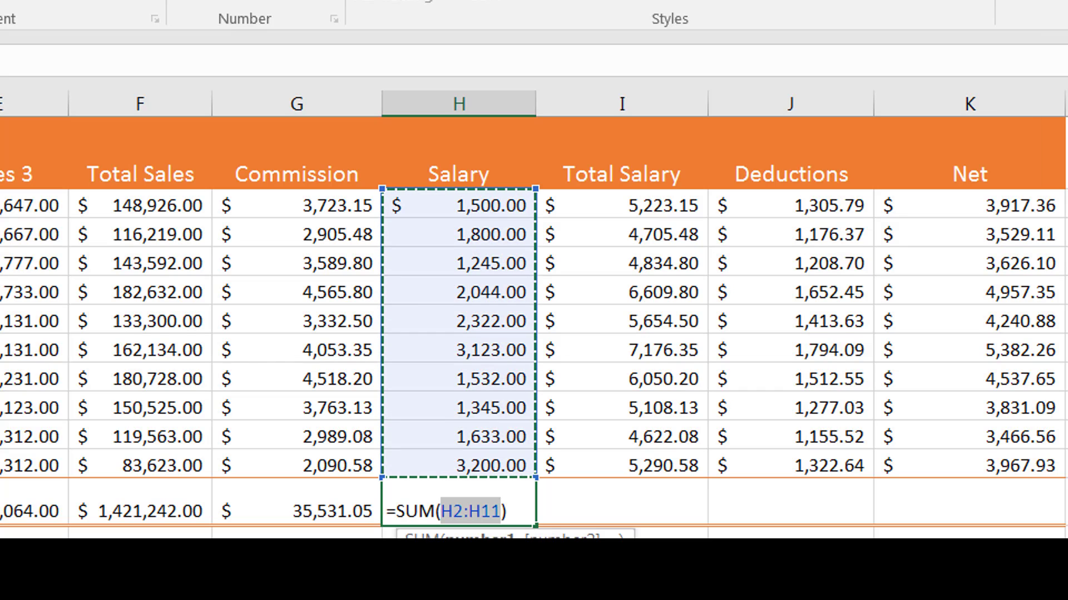
pyautogui.press('Return')
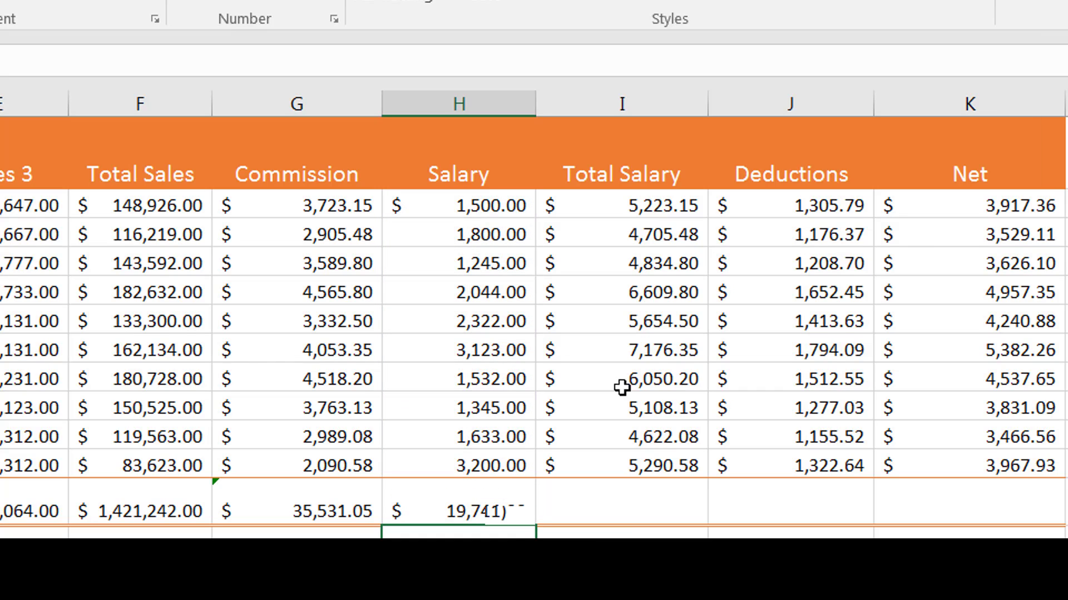
pyautogui.click(510, 507)
pyautogui.moveTo(537, 528); pyautogui.dragTo(1042, 510)
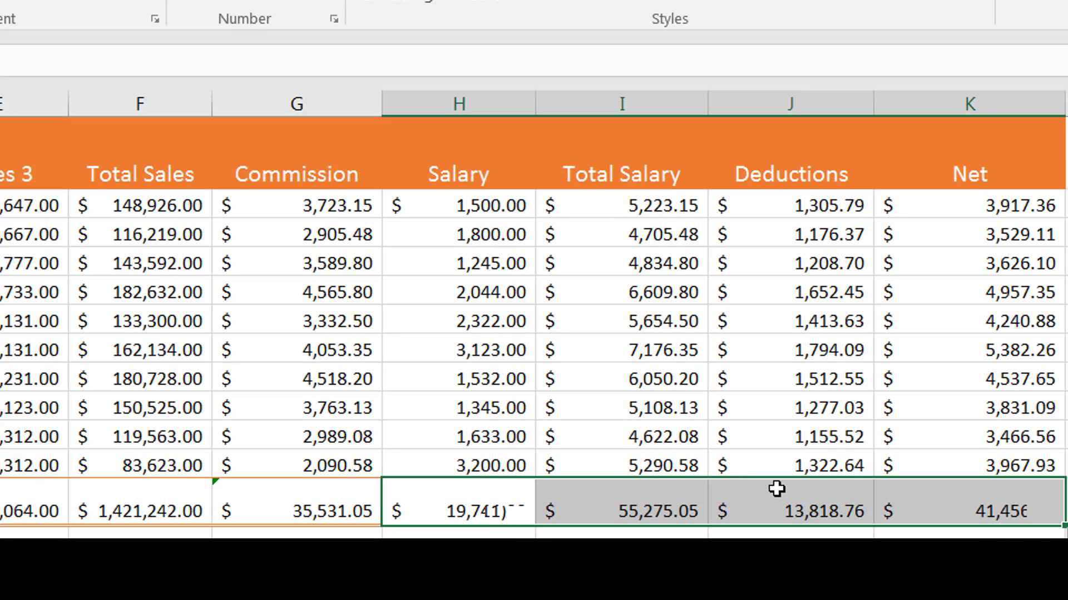
pyautogui.click(679, 489)
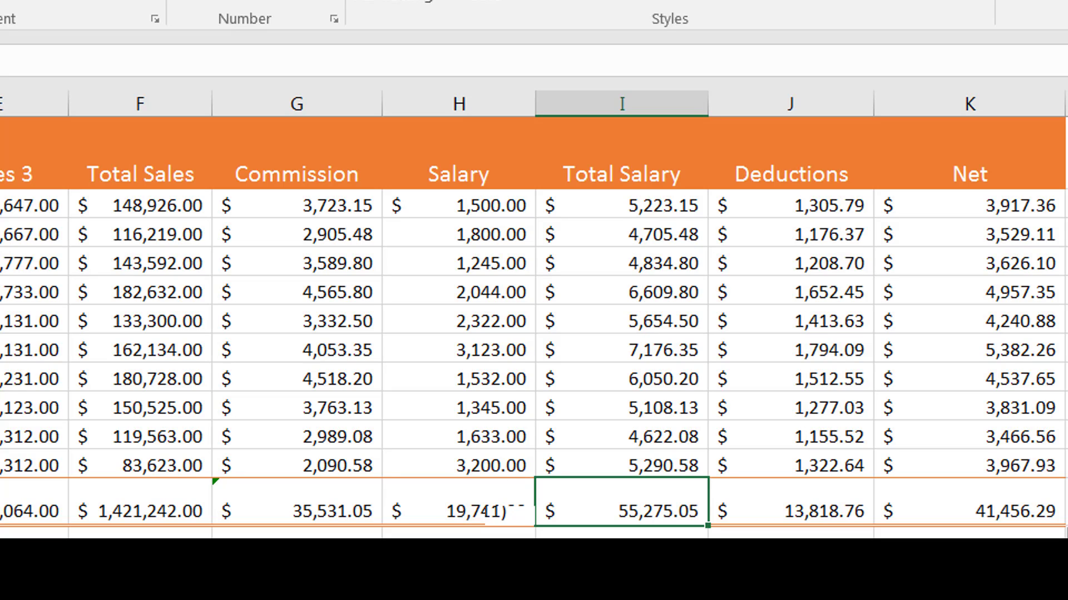
pyautogui.press('Right')
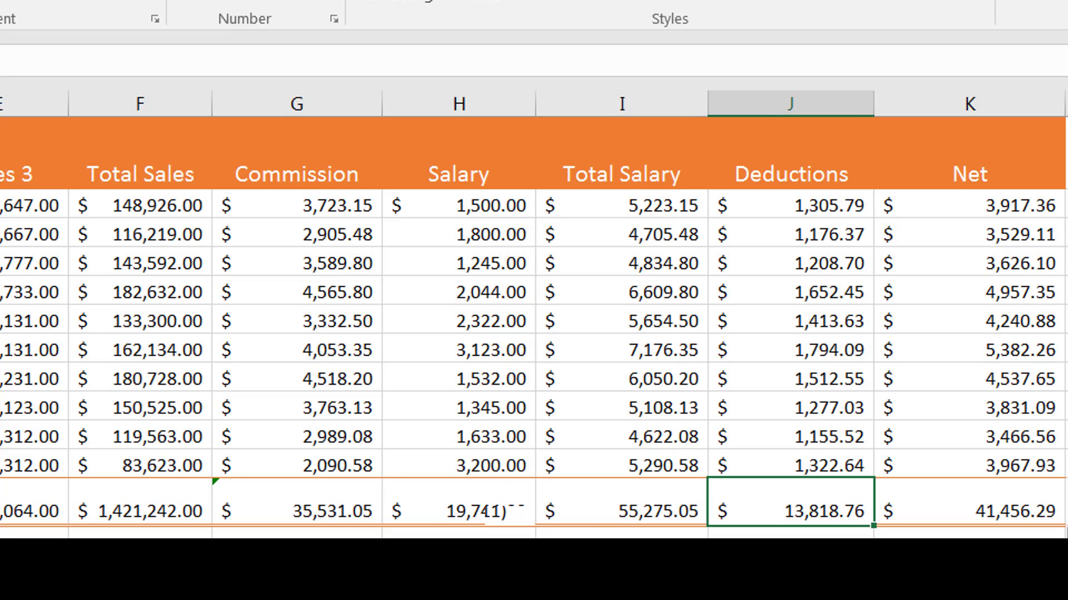
pyautogui.press('Right')
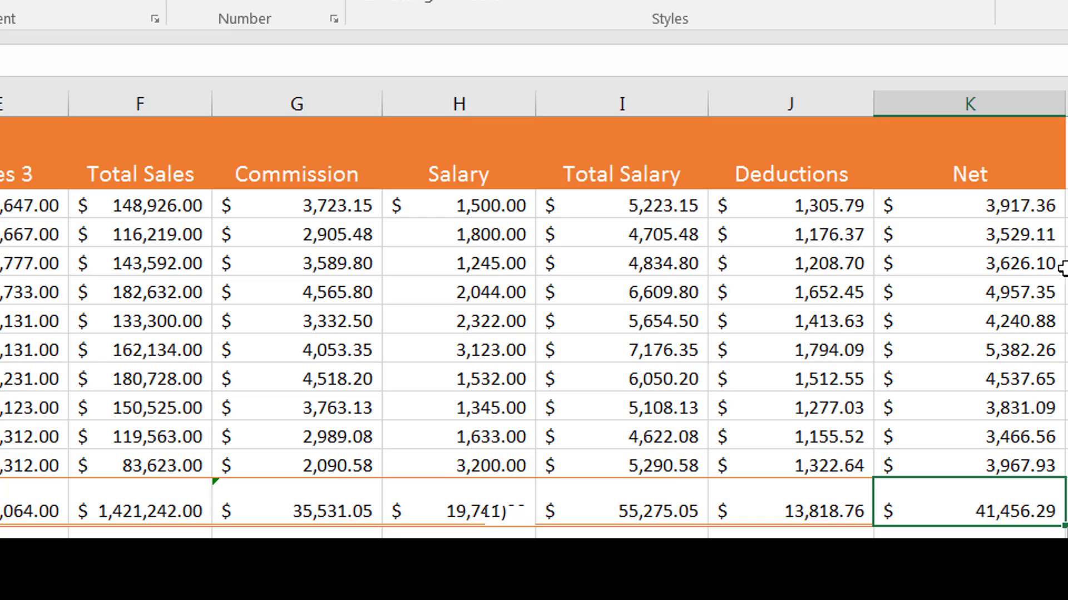
# Replace the first salesperson's Net formula in K2 with =(G2+H2)-J2.
pyautogui.click(1009, 206)
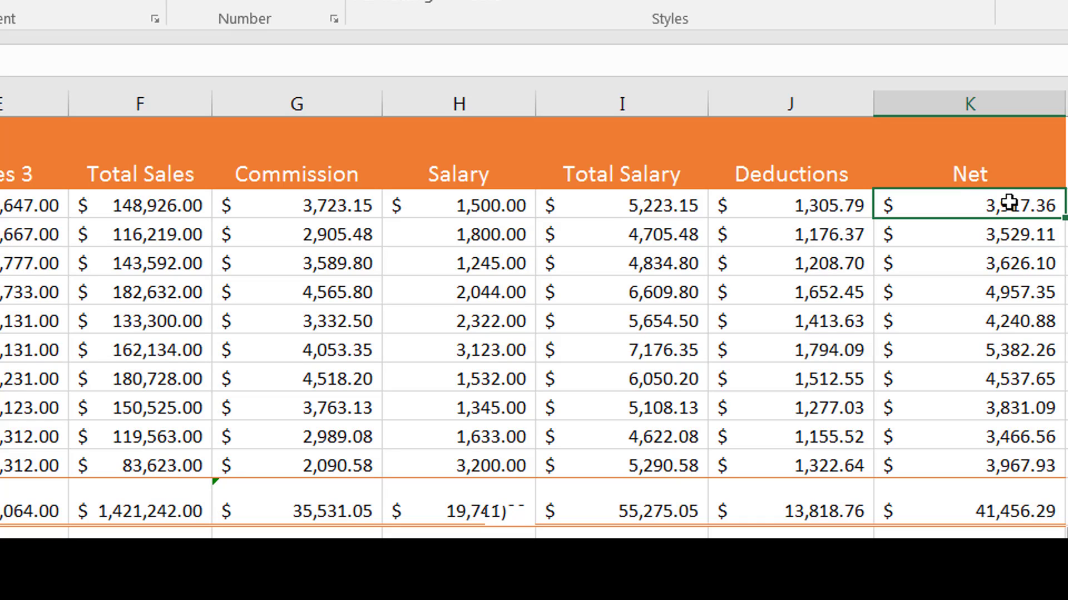
pyautogui.doubleClick(1009, 206)
pyautogui.press('BackSpace')
pyautogui.press('BackSpace')
pyautogui.press('BackSpace')
pyautogui.press('BackSpace')
pyautogui.press('BackSpace')
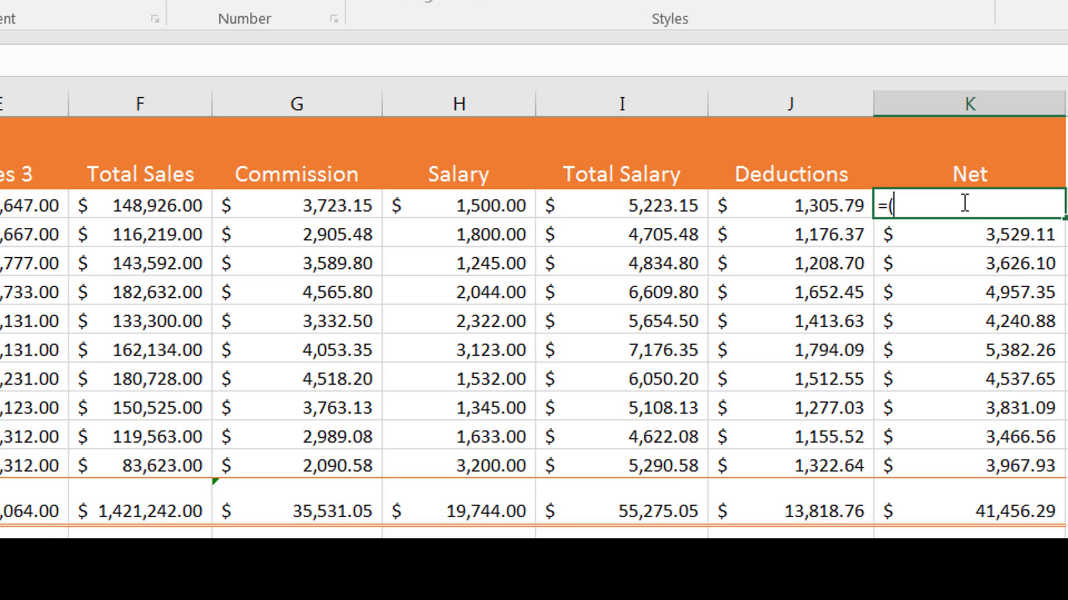
pyautogui.write('g')
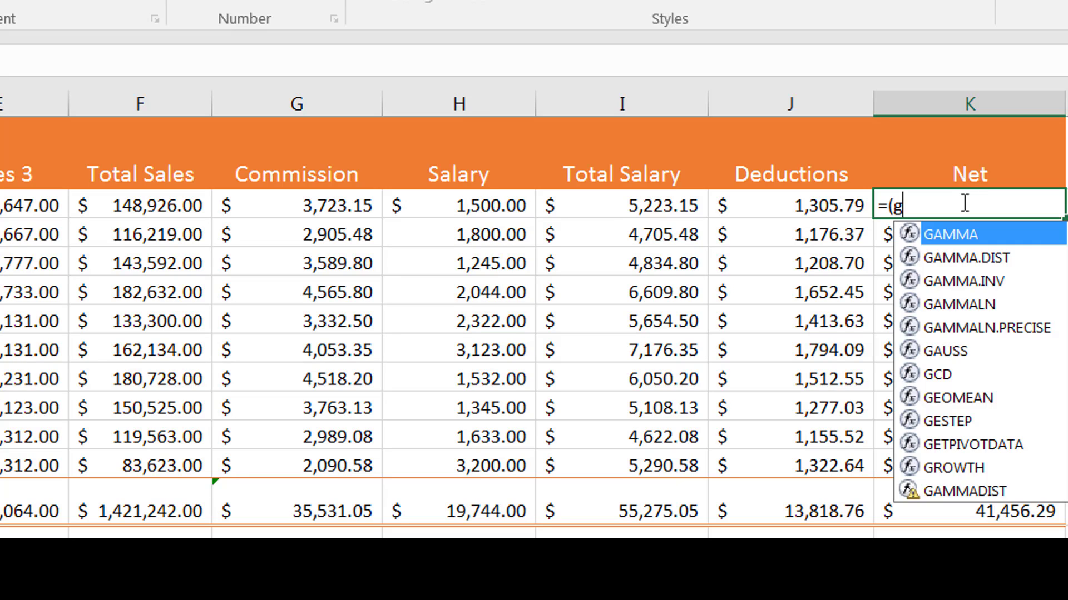
pyautogui.write('2+')
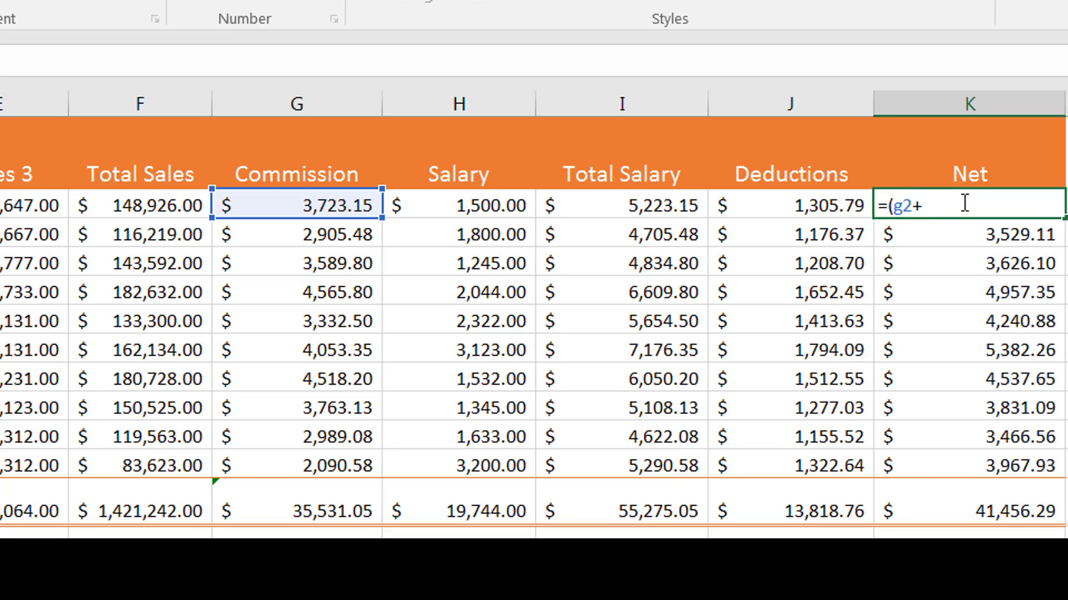
pyautogui.write('h2)')
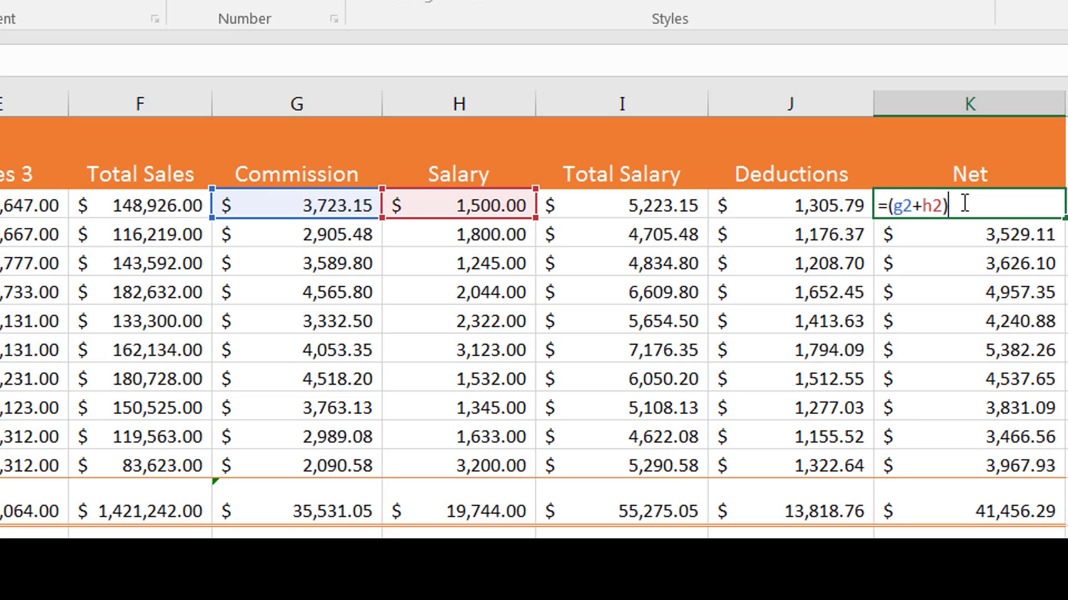
pyautogui.click(999, 208)
pyautogui.write('-')
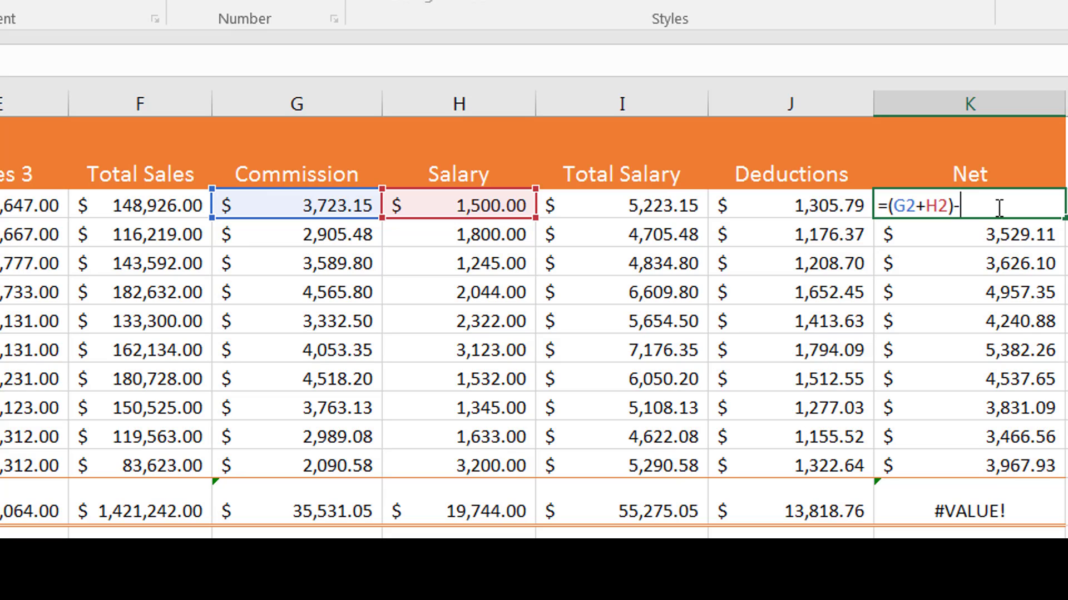
pyautogui.write('j2')
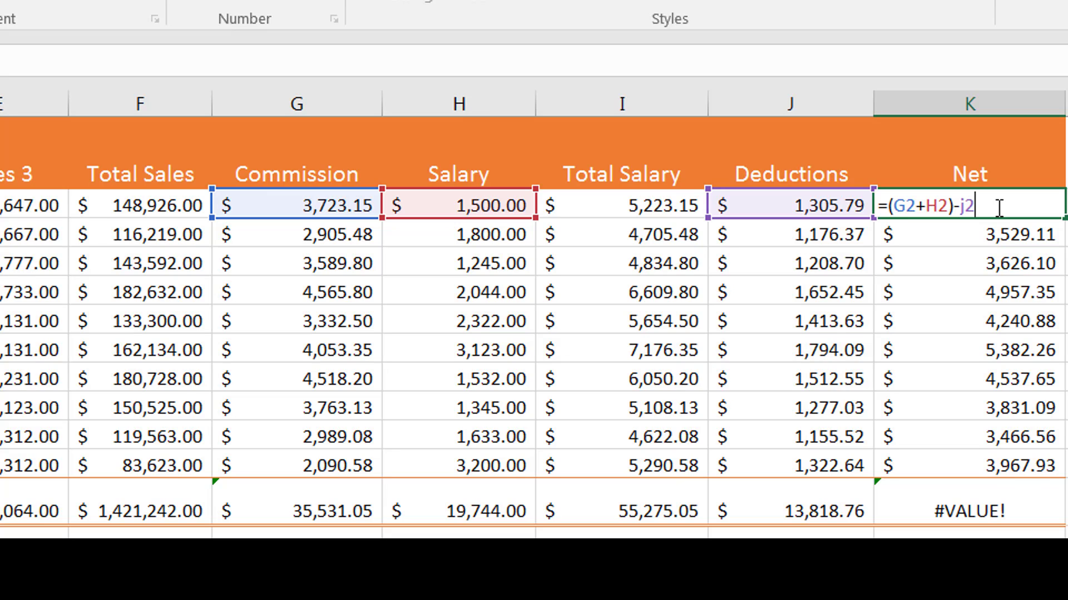
pyautogui.press('Return')
# Fill the revised Net formula from K2 down to K11 and reselect K2.
pyautogui.click(996, 206)
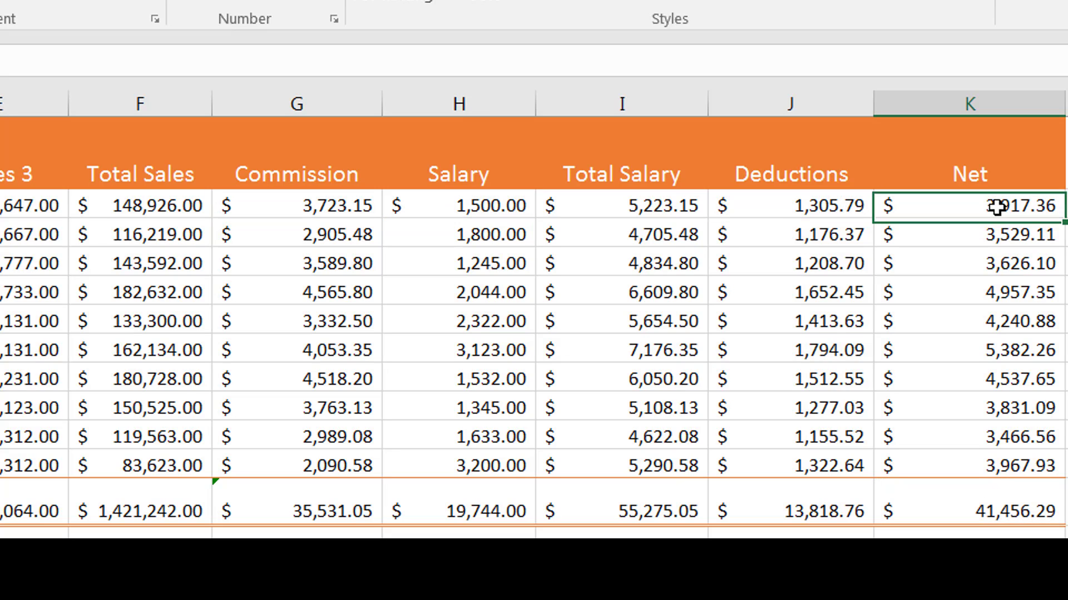
pyautogui.moveTo(1064, 218); pyautogui.dragTo(1064, 477)
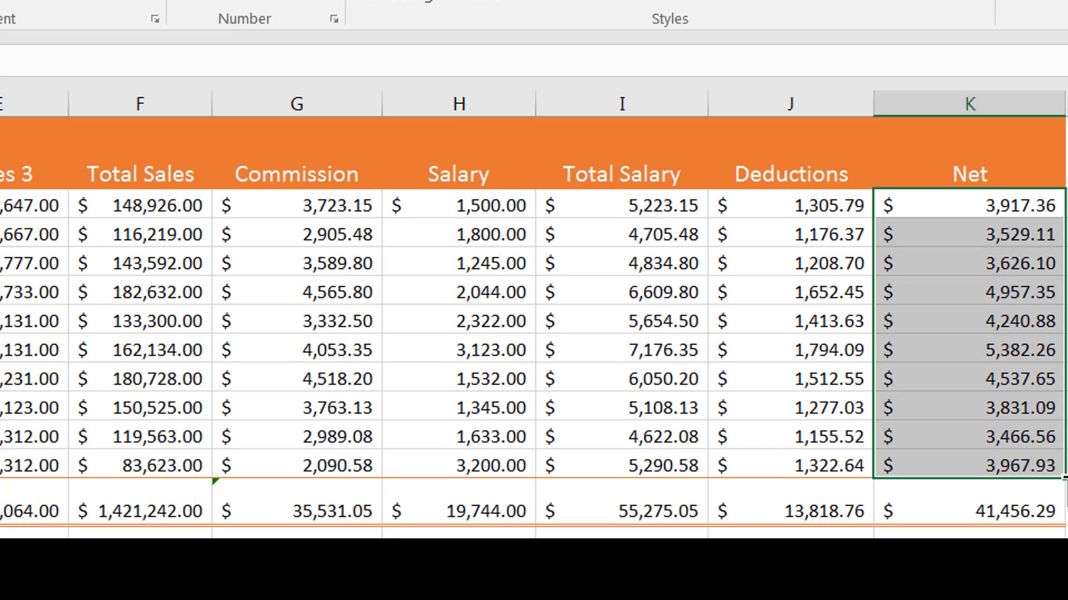
pyautogui.click(966, 193)
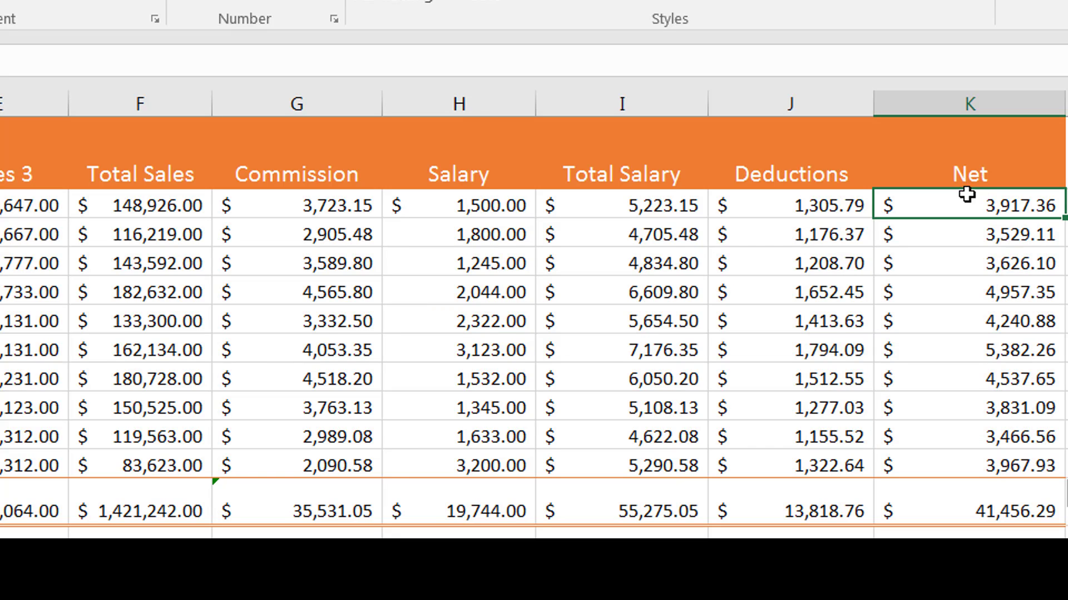